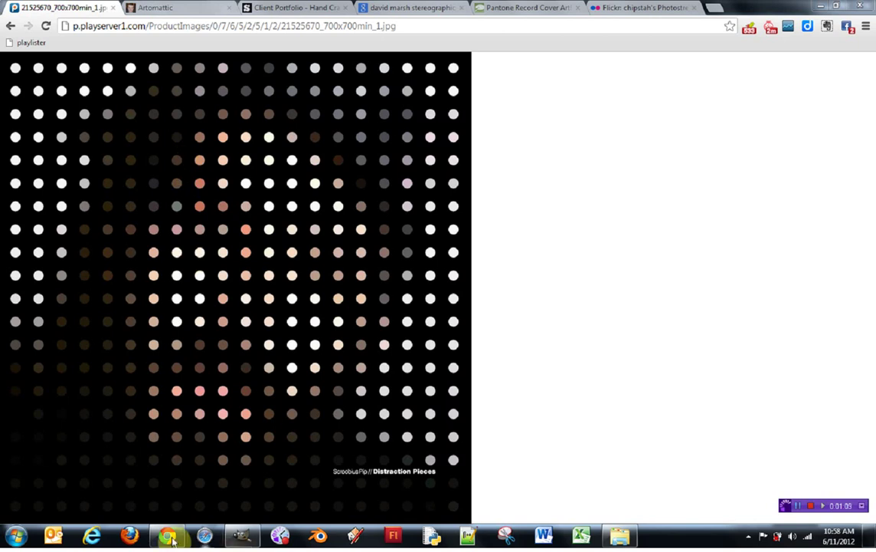
Step: After viewing the dotted-portrait example in Chrome, bring the GIMP photo project forward
left_click(238, 536)
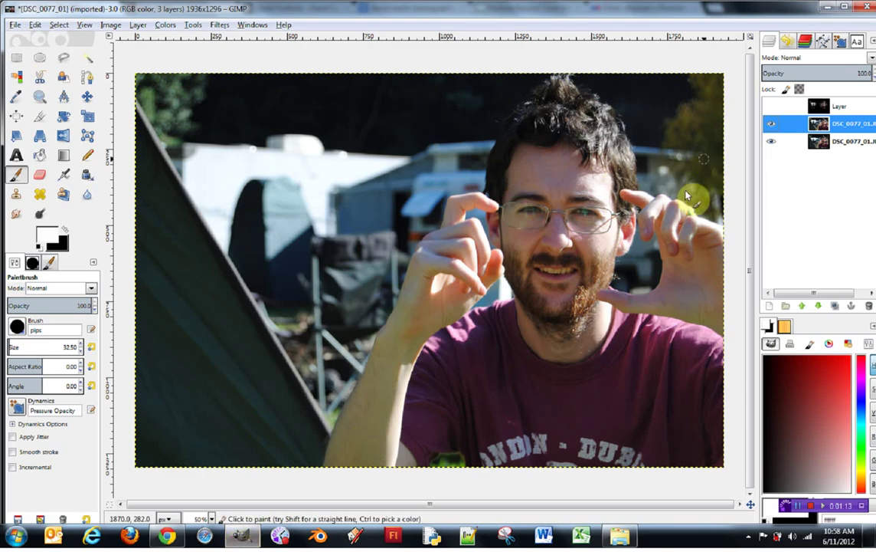
Step: Toggle layer visibility to compare the dotted halftone layer with the photo layers
left_click(770, 111)
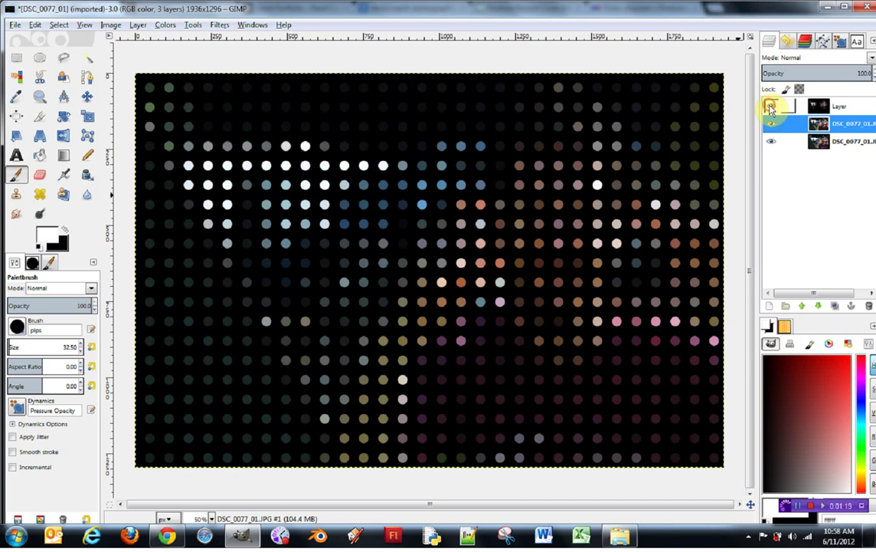
left_click(771, 109)
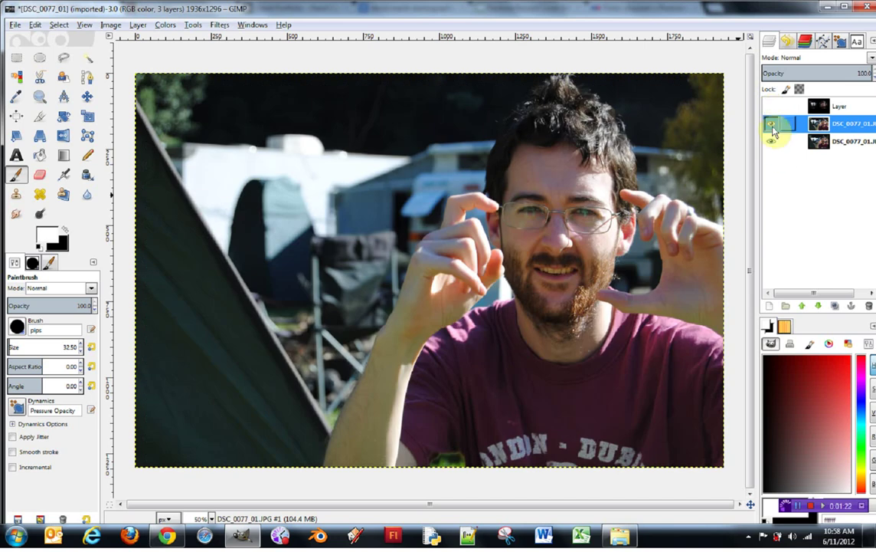
left_click(772, 124)
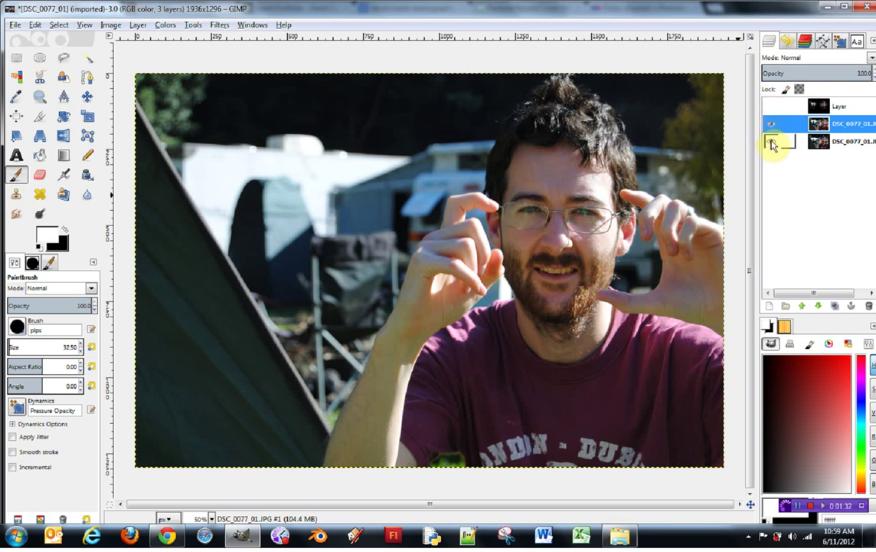
left_click(771, 108)
Step: Delete the dotted halftone layer and the duplicate photo layer
left_click(818, 106)
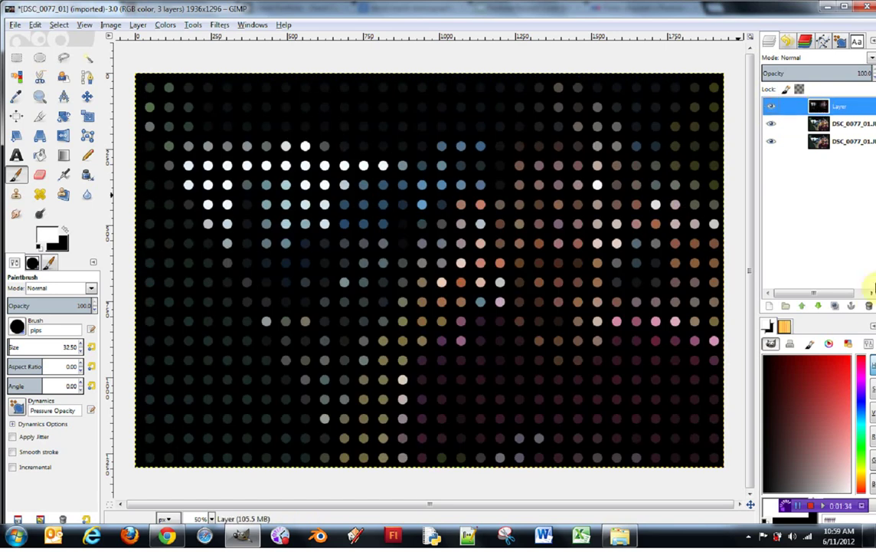
left_click(868, 305)
left_click(842, 123)
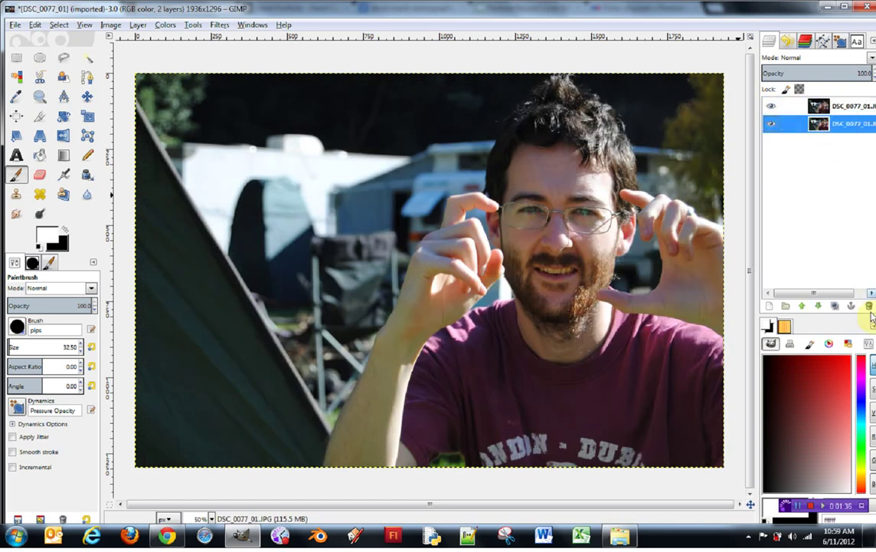
left_click(868, 306)
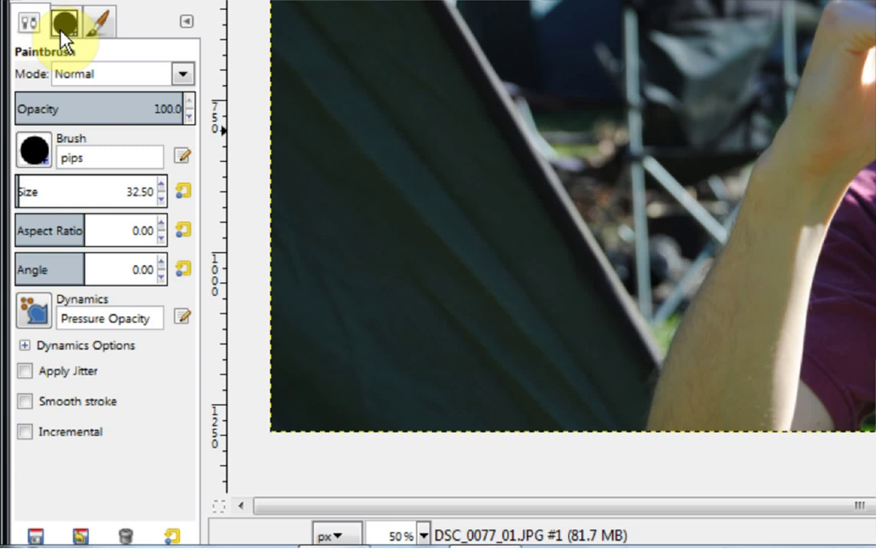
Step: From the Brushes panel, create a new brush, Untitled #1, in the Brush Editor
left_click(61, 31)
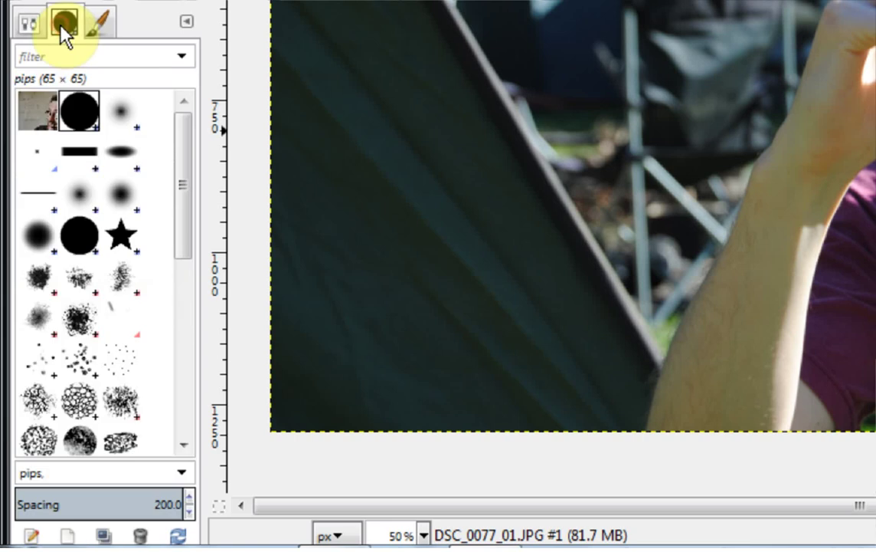
left_click(68, 536)
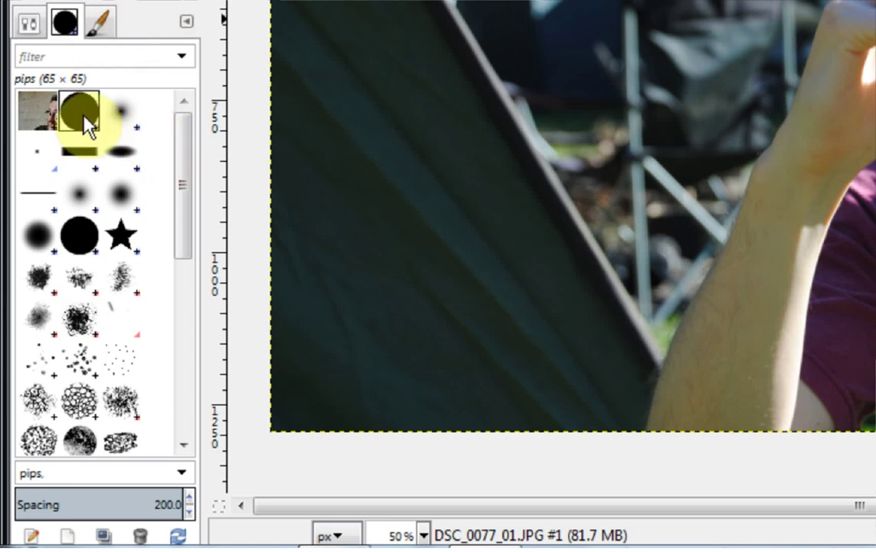
left_click(188, 23)
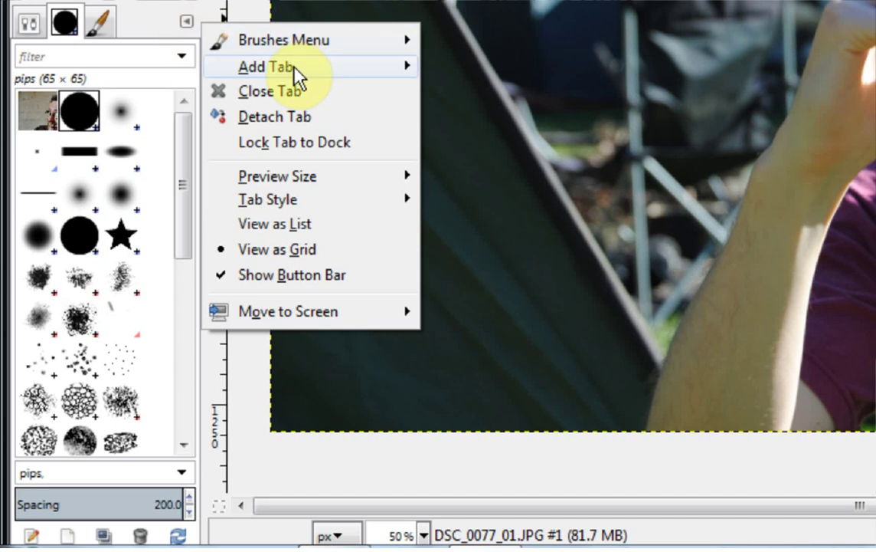
mouse_move(294, 67)
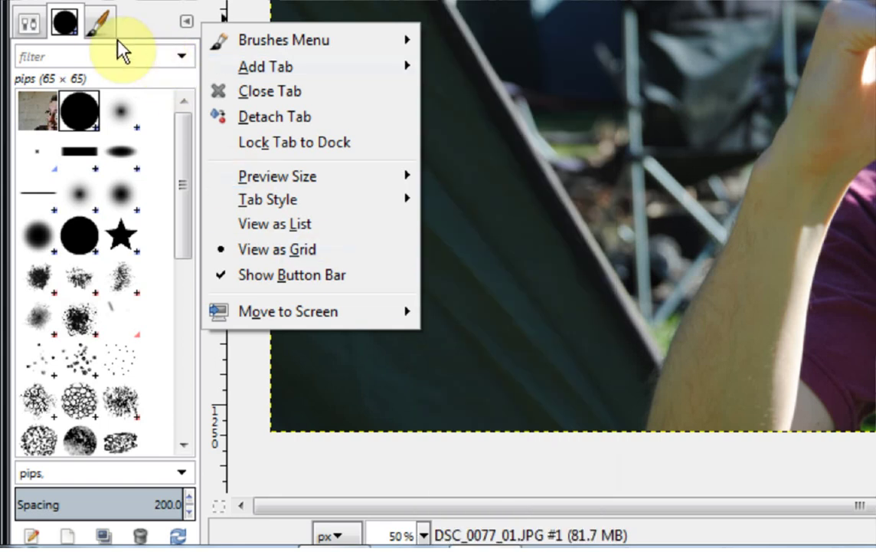
left_click(100, 121)
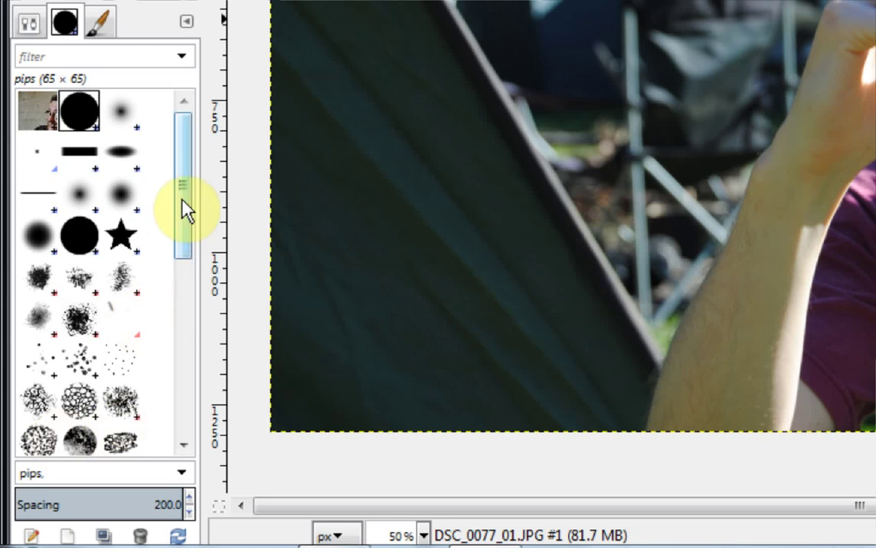
left_click(67, 535)
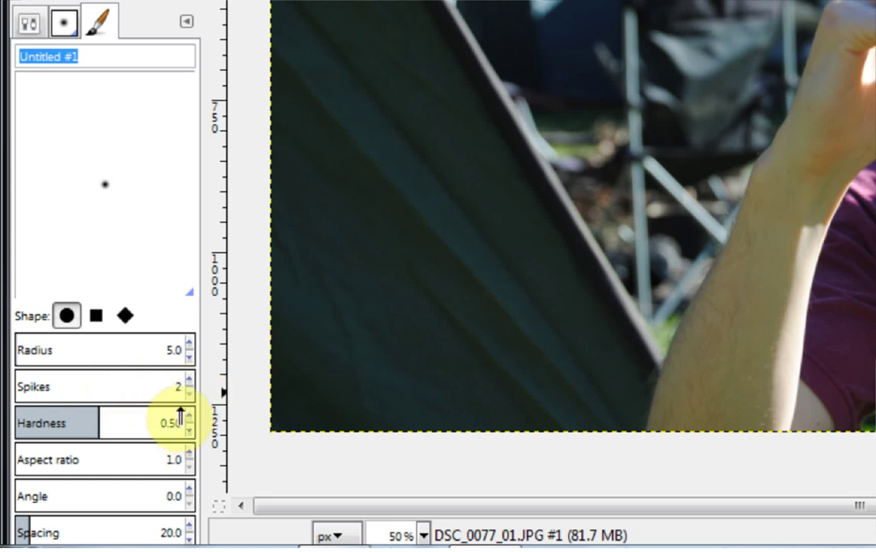
Step: Raise Untitled #1's hardness to 1.00, then reselect the pips brush for painting
left_click_drag(101, 420, 226, 425)
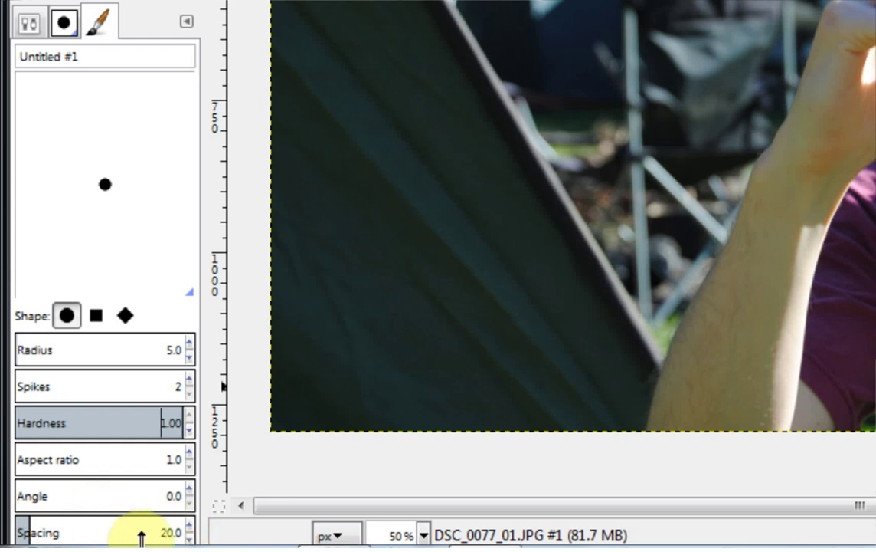
left_click(63, 23)
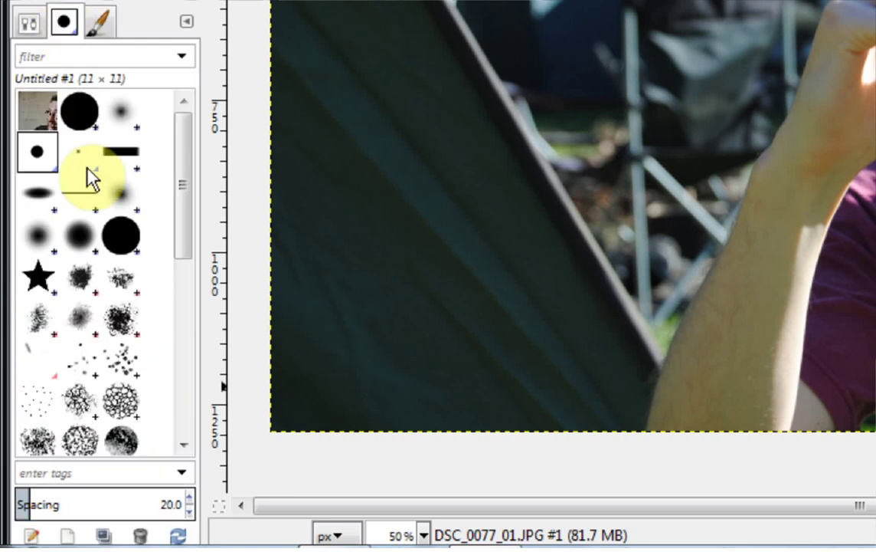
left_click(74, 112)
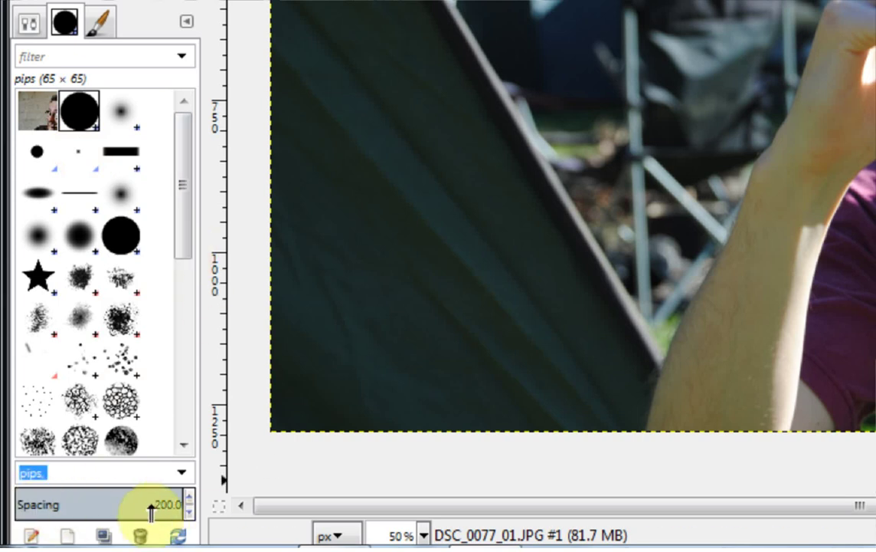
left_click(26, 21)
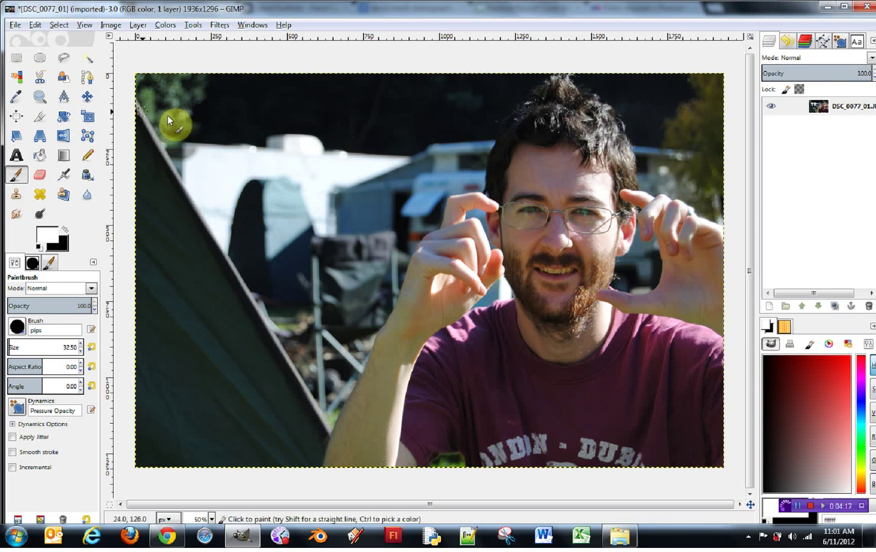
left_click(83, 25)
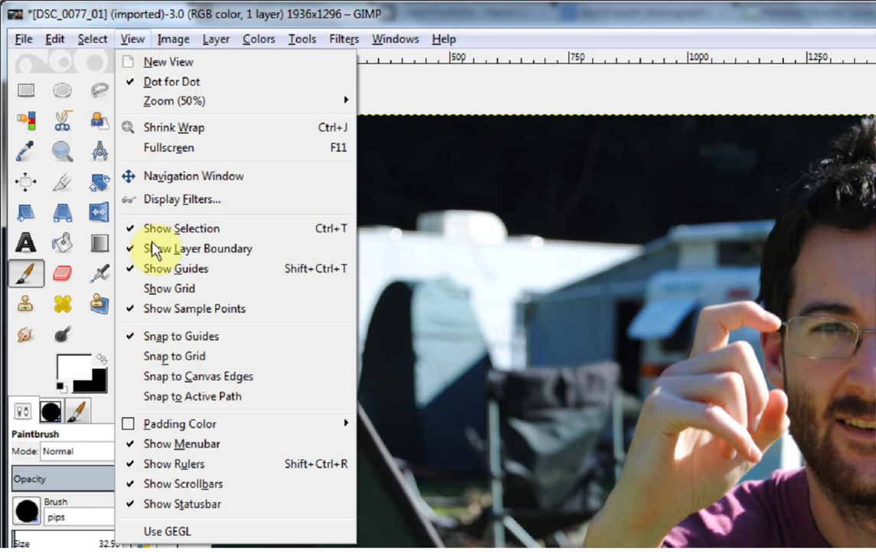
left_click(170, 294)
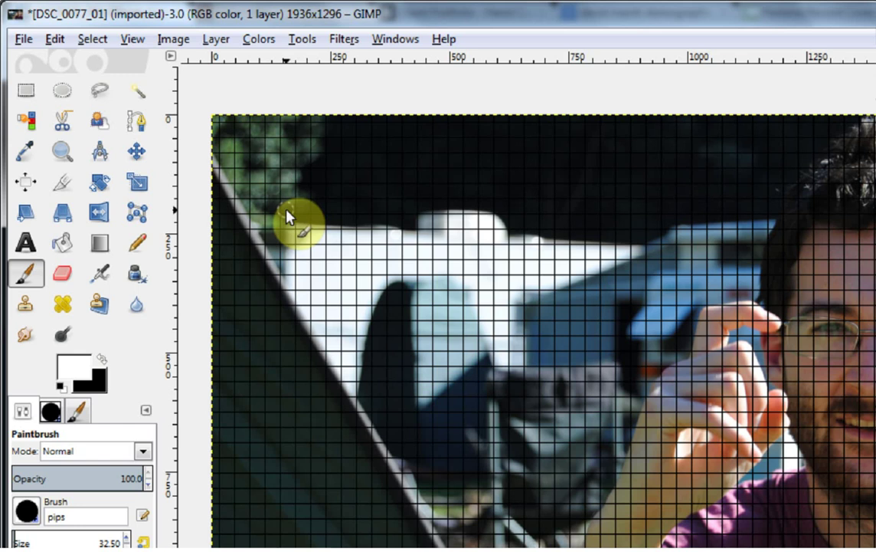
left_click(92, 39)
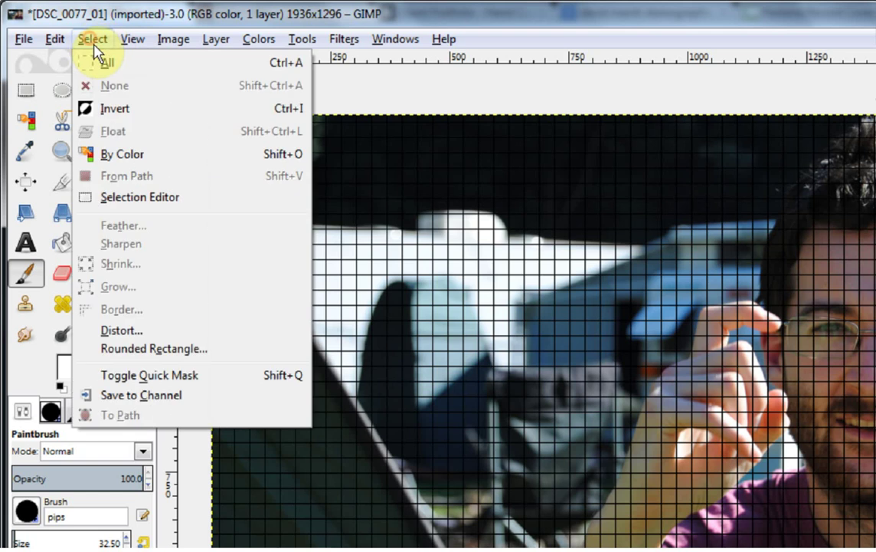
mouse_move(128, 42)
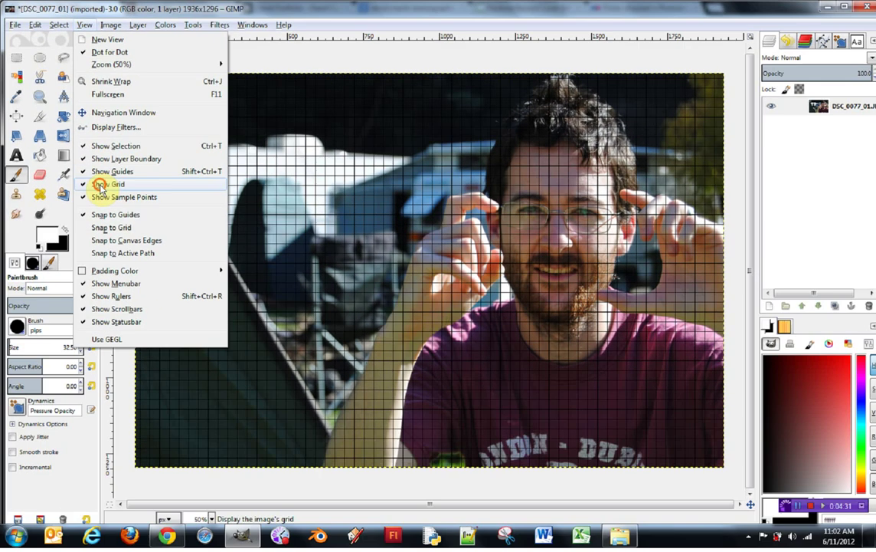
left_click(175, 289)
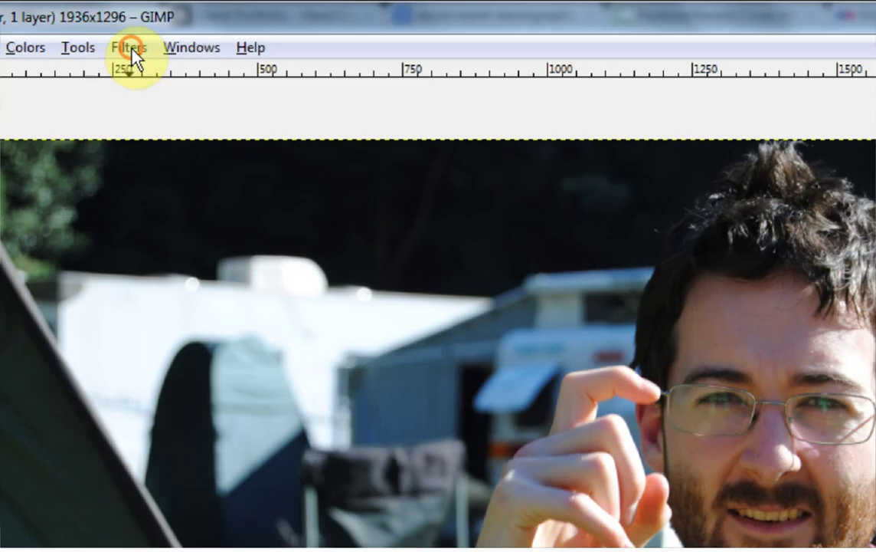
Step: Apply Blur > Pixelize at 32 × 32 pixels to the whole photo
left_click(219, 25)
left_click(196, 184)
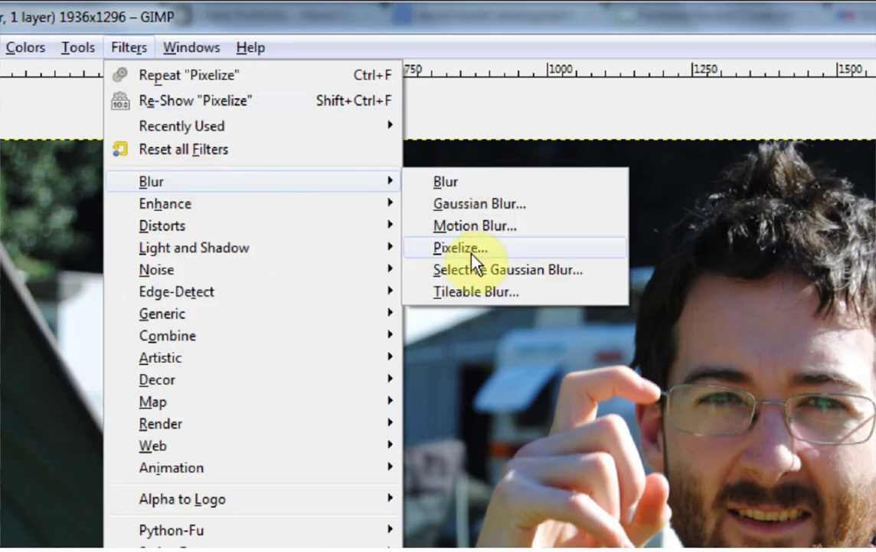
left_click(494, 251)
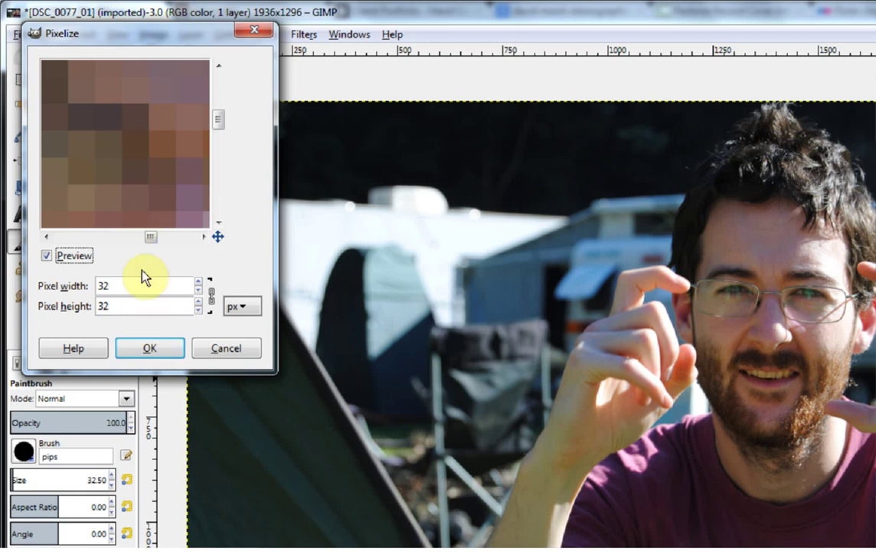
left_click(153, 350)
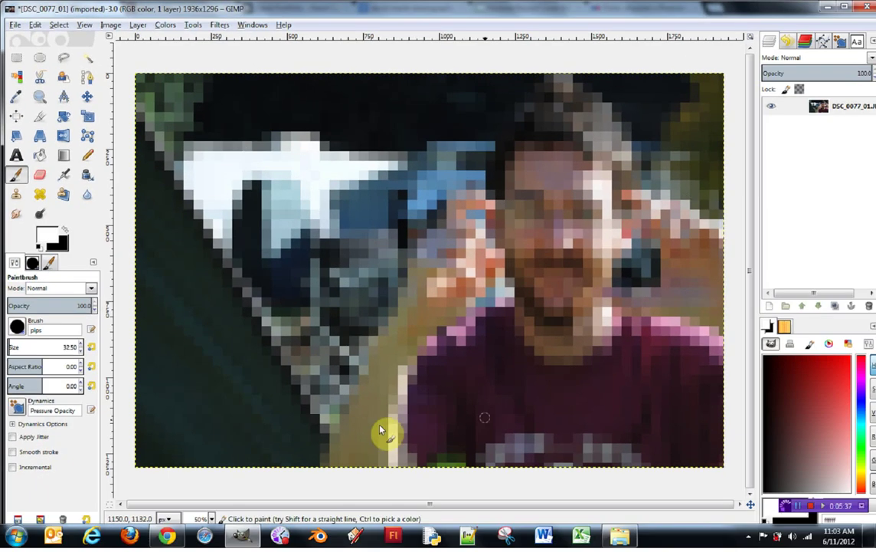
scroll(567, 220, "up", 4)
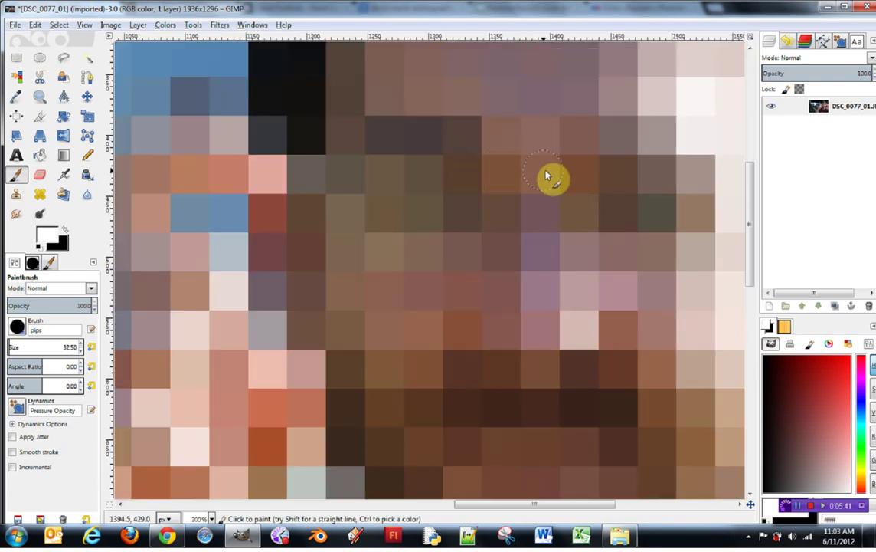
scroll(511, 239, "down", 4)
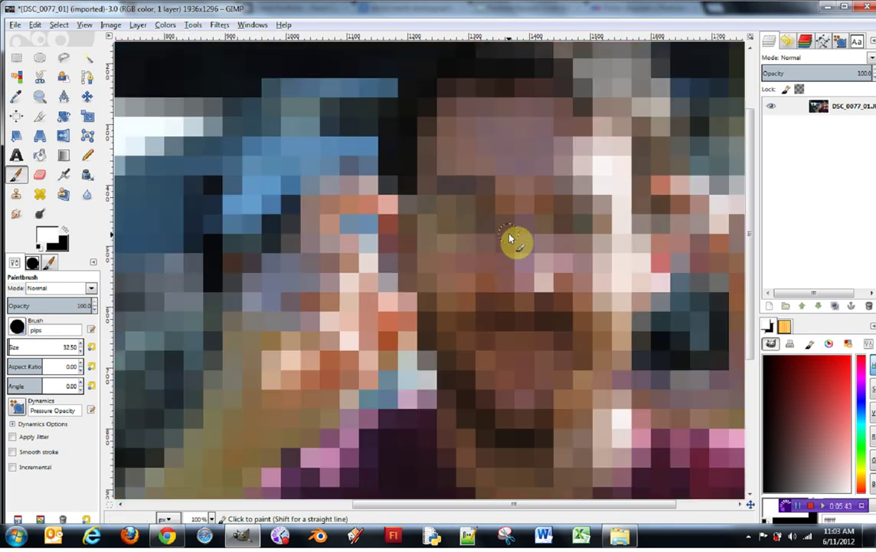
scroll(530, 247, "down", 4)
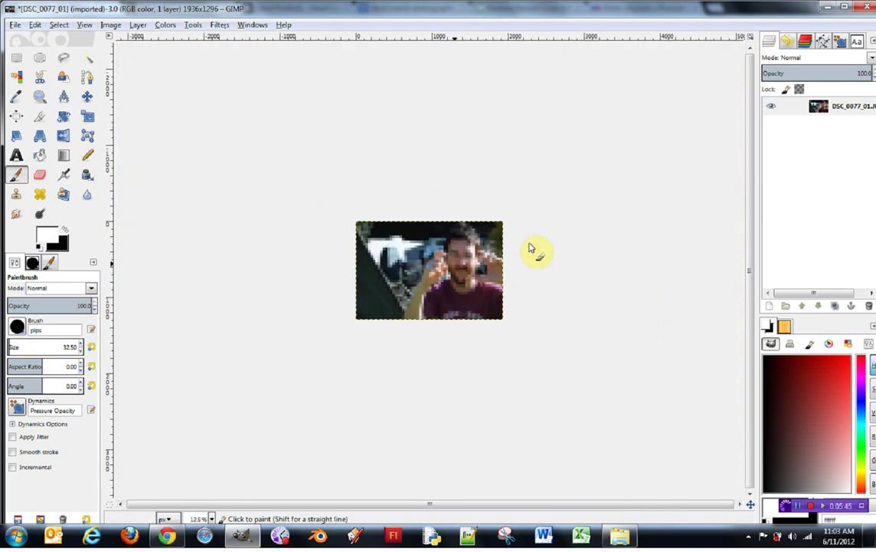
scroll(491, 276, "down", 3)
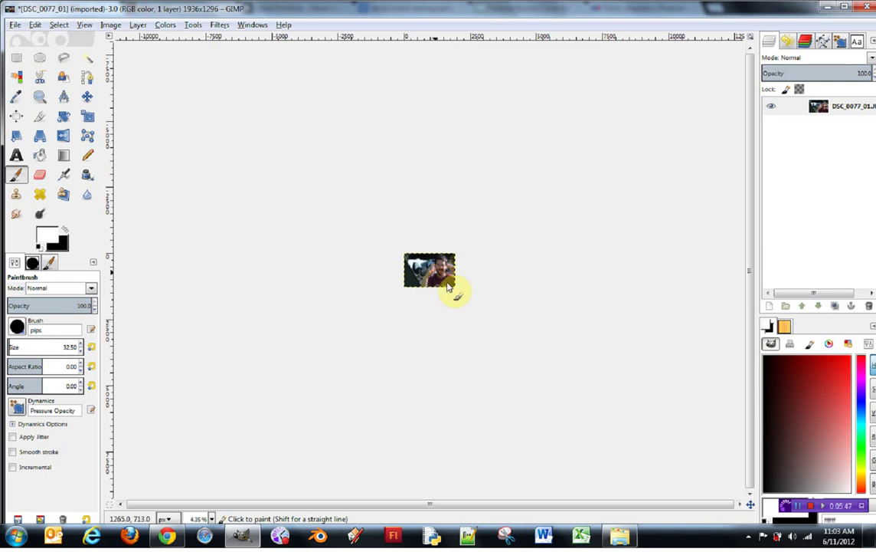
scroll(471, 280, "up", 7)
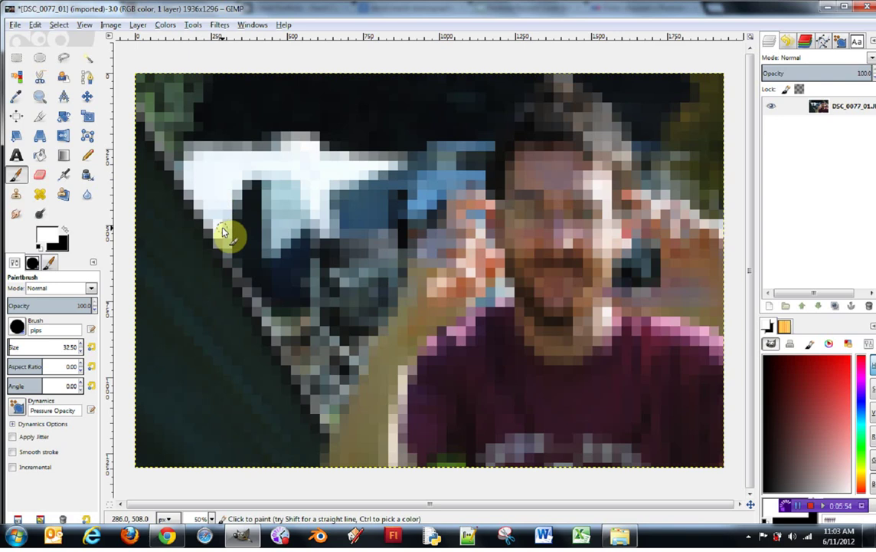
key("ctrl+z")
key("ctrl+y")
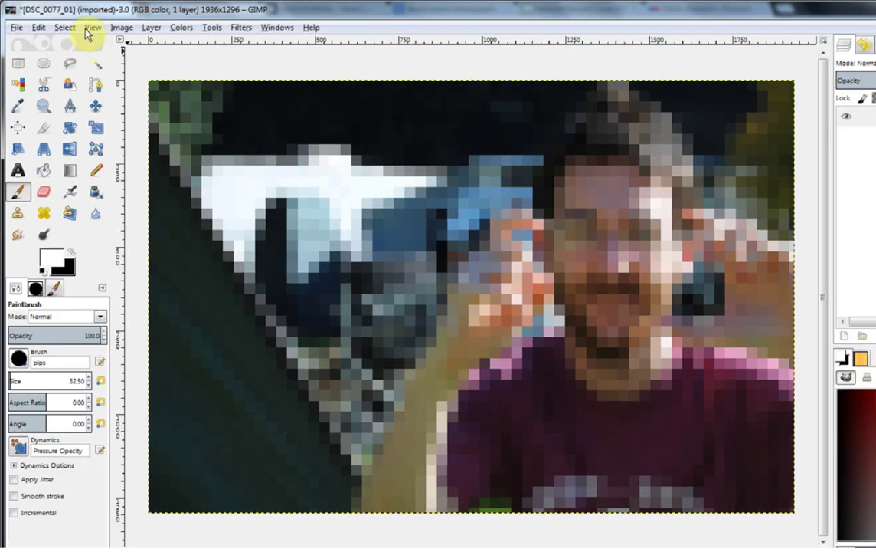
Step: Turn on Show Grid over the pixelated photo
left_click(84, 25)
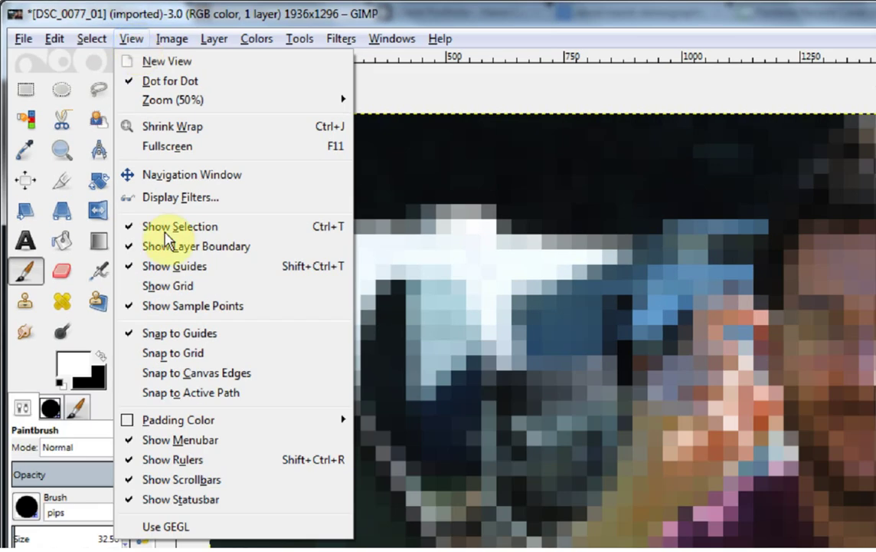
left_click(178, 293)
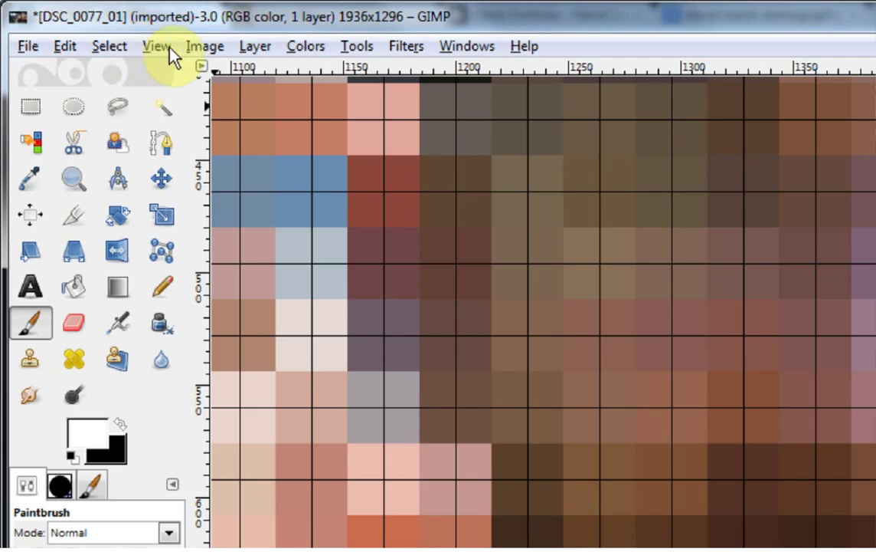
left_click(136, 34)
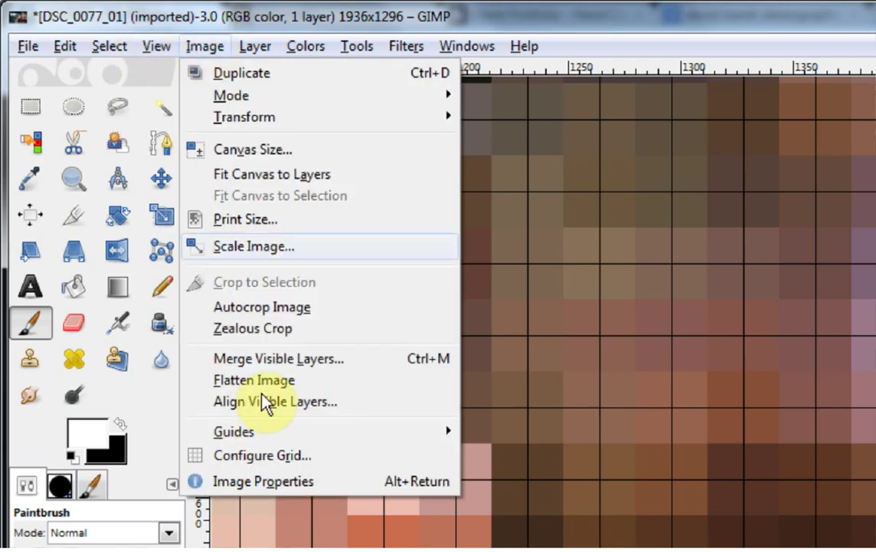
Step: Configure the grid with 32 × 32 px spacing and a 16 px offset
left_click(278, 463)
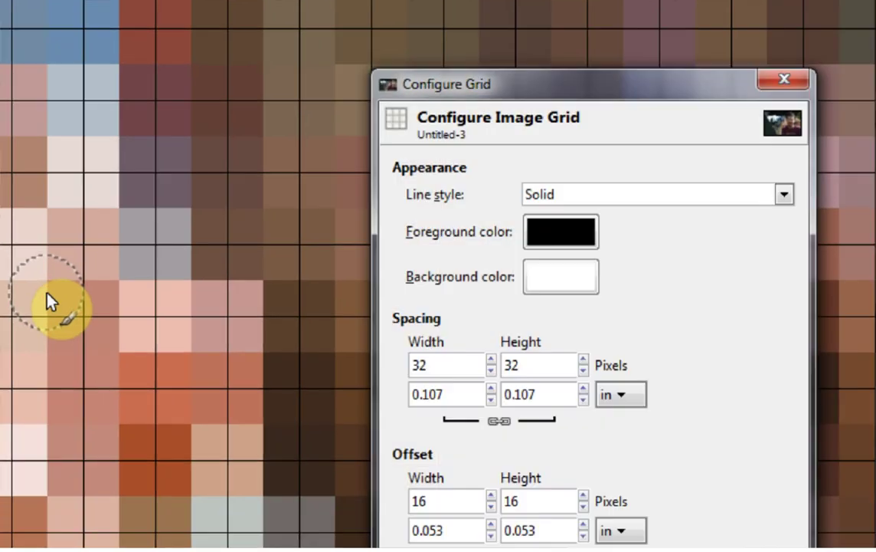
double_click(281, 266)
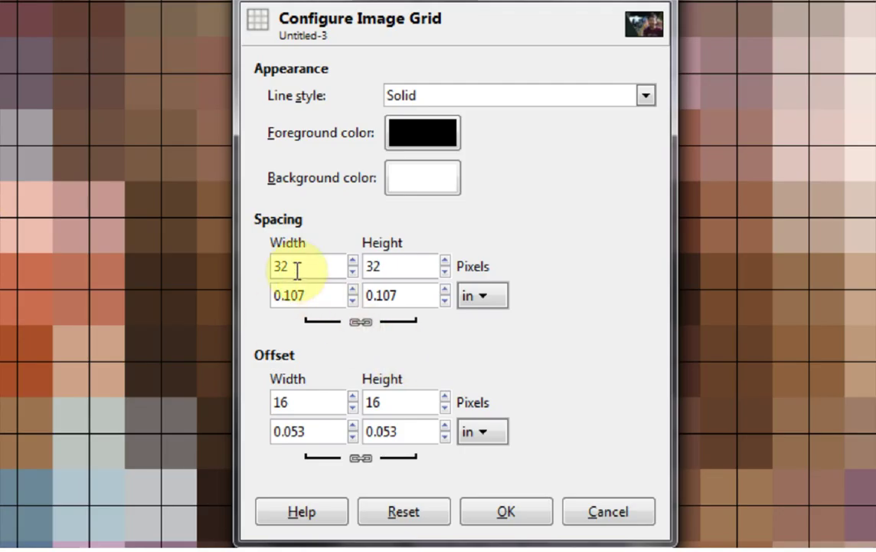
double_click(393, 266)
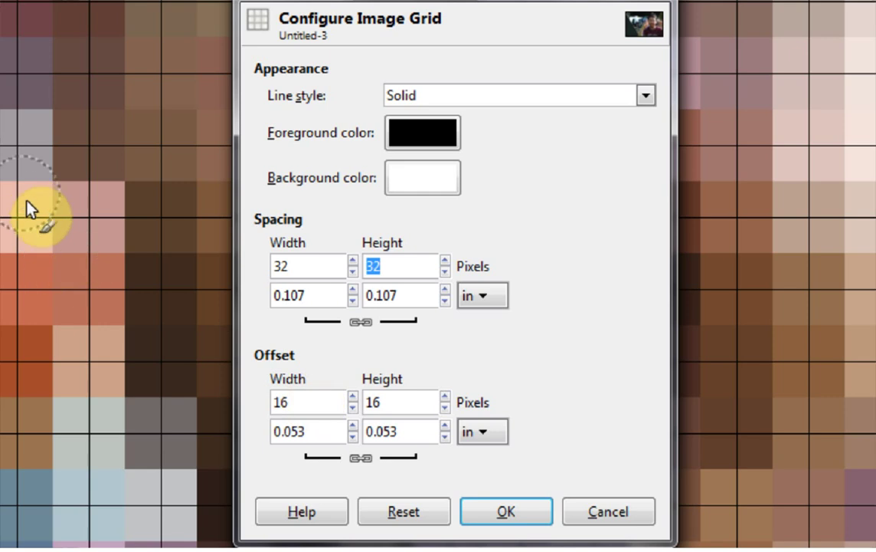
double_click(305, 400)
type("0")
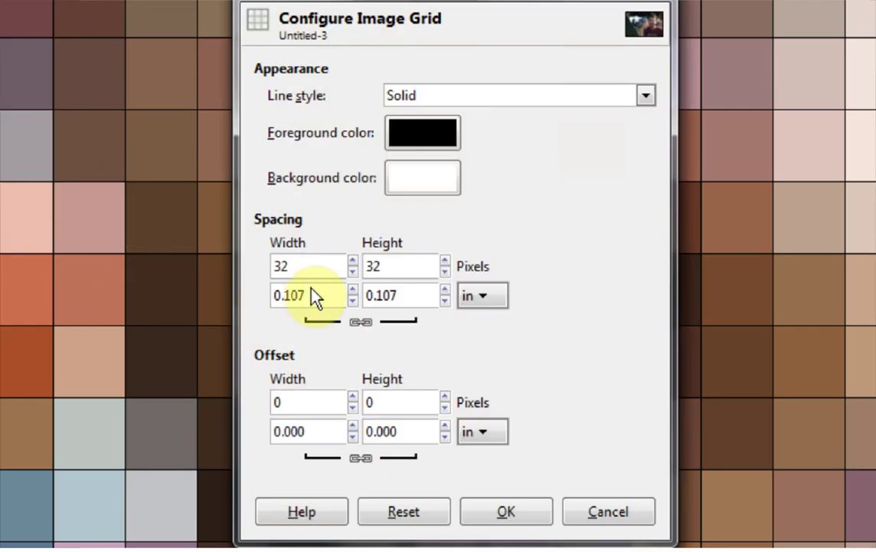
double_click(305, 406)
type("16")
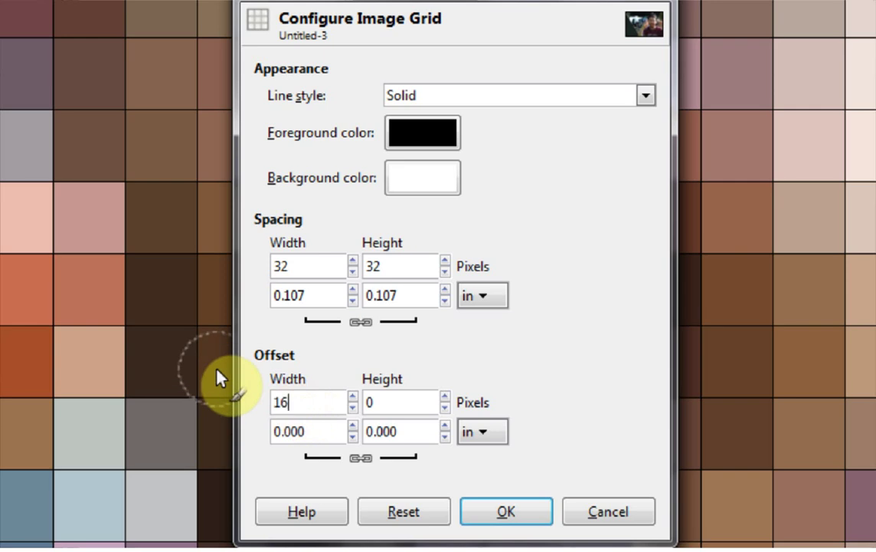
key("Tab")
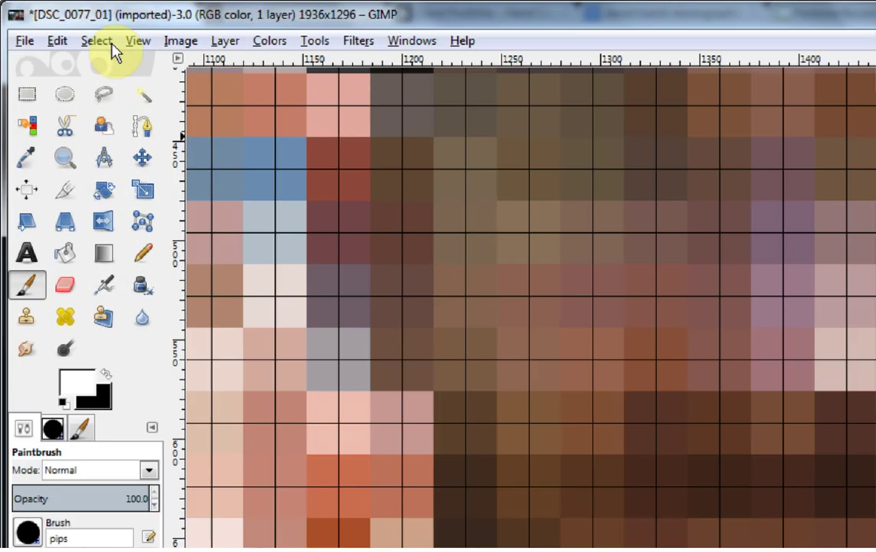
Step: Enable Snap to Grid and zoom out one level
left_click(84, 25)
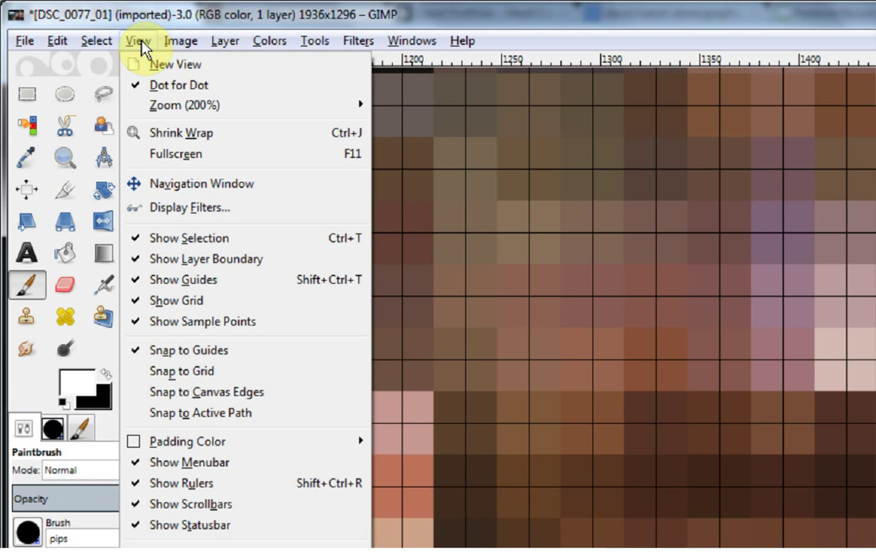
left_click(191, 373)
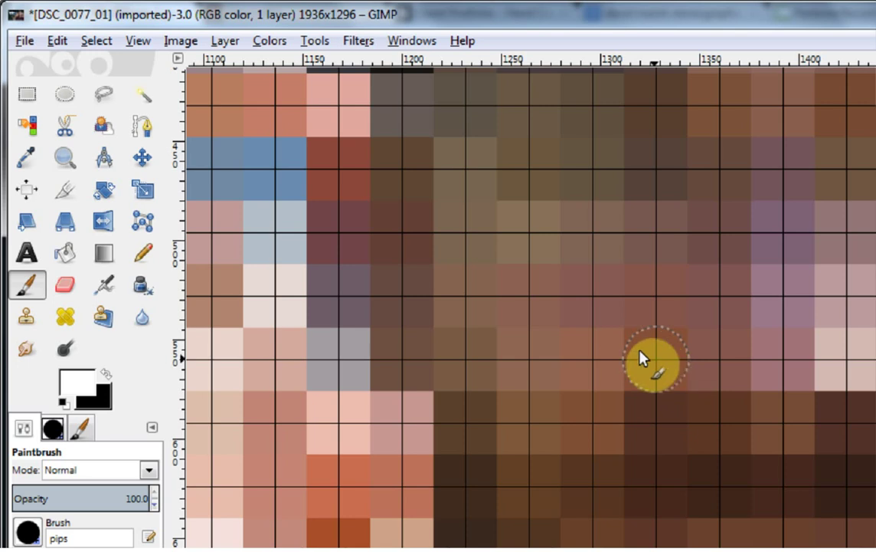
key("minus")
key("minus")
key("minus")
key("minus")
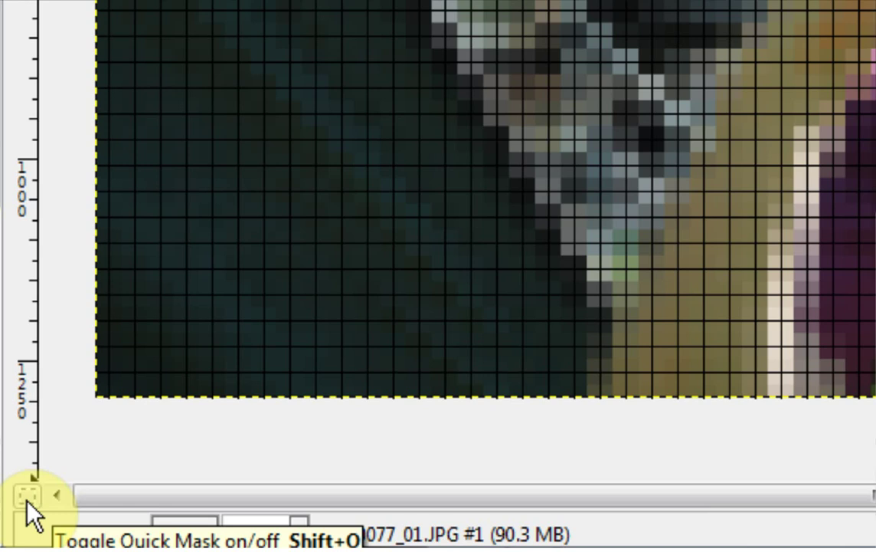
Step: Switch on Quick Mask over the pixelated portrait
left_click(28, 500)
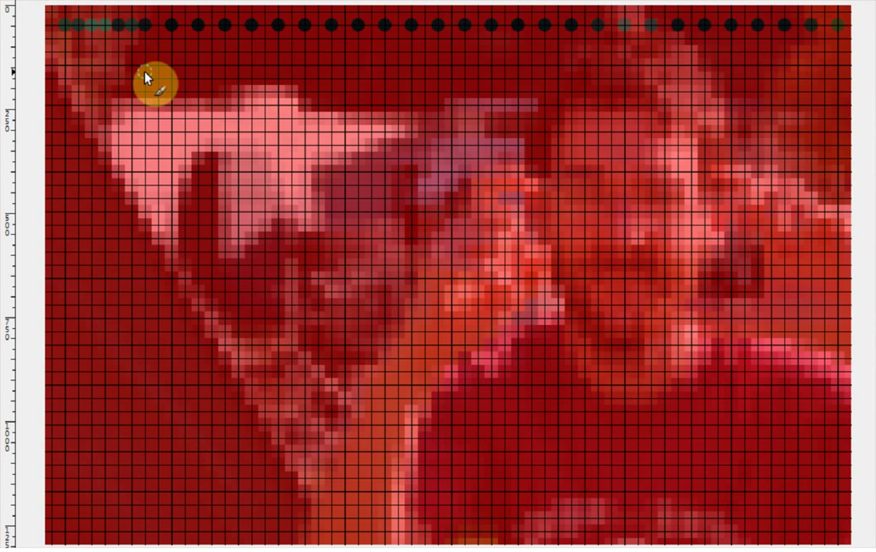
Step: Stamp pips dots across the grid cells, undoing any stray dots
key("ctrl+z")
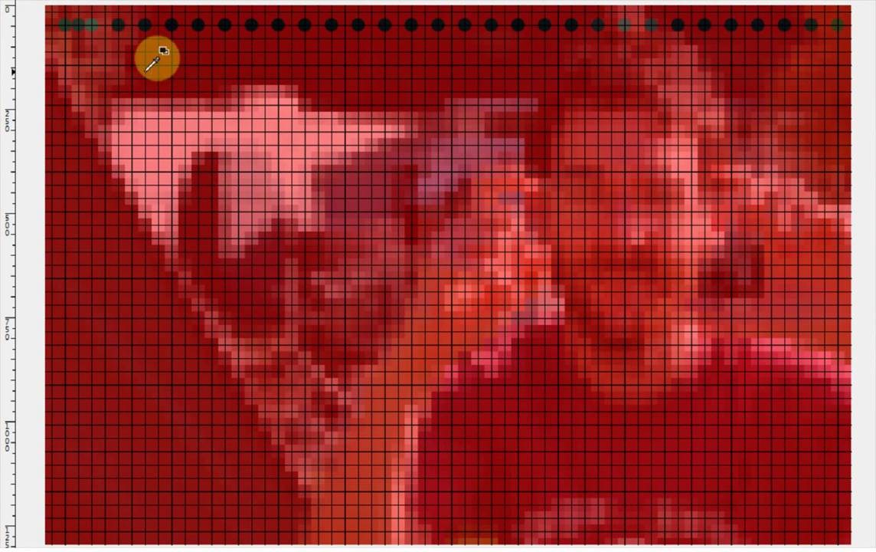
left_click(61, 23)
mouse_move(787, 46)
left_mouse_down()
mouse_move(792, 75)
mouse_move(787, 28)
left_mouse_up()
left_click(811, 54)
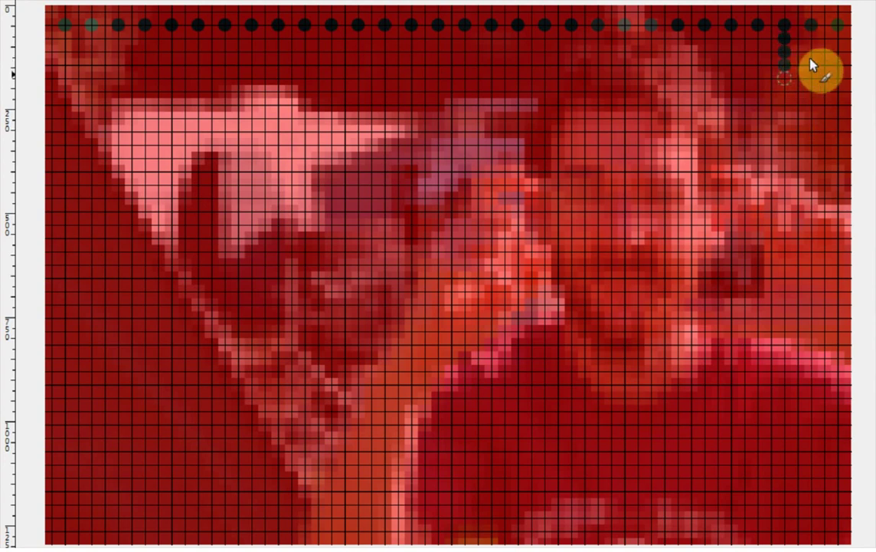
left_click(812, 78)
key("i")
key("ctrl+z")
key("ctrl+z")
key("ctrl+z")
key("ctrl+z")
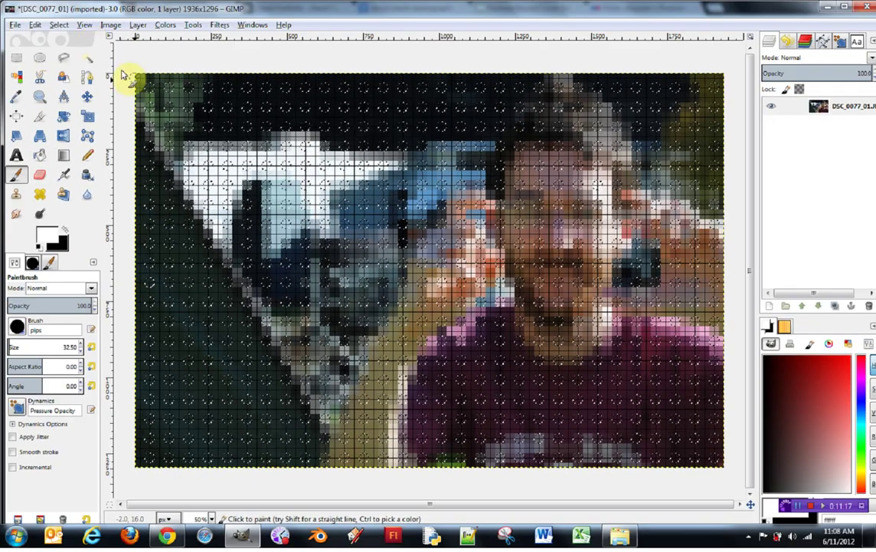
Step: Turn off Snap to Grid and Show Grid, then zoom in and back out to 50%
left_click(84, 25)
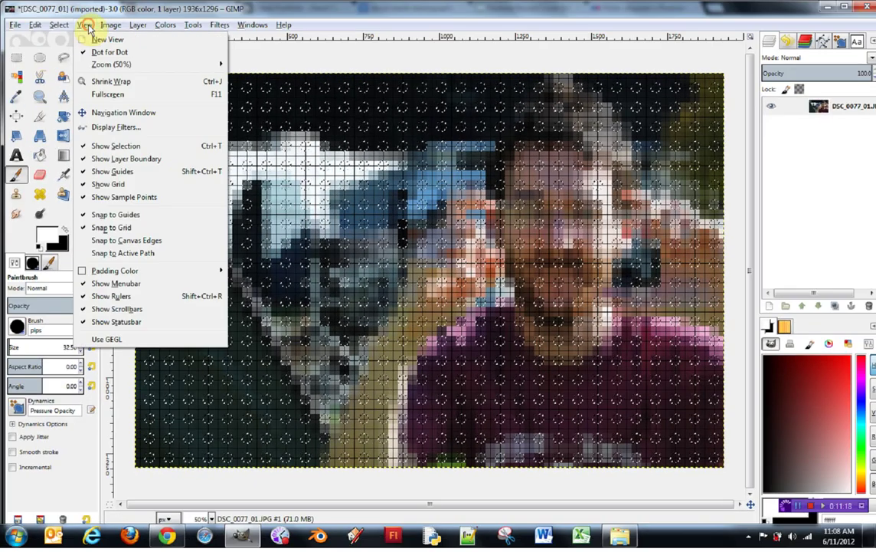
left_click(102, 227)
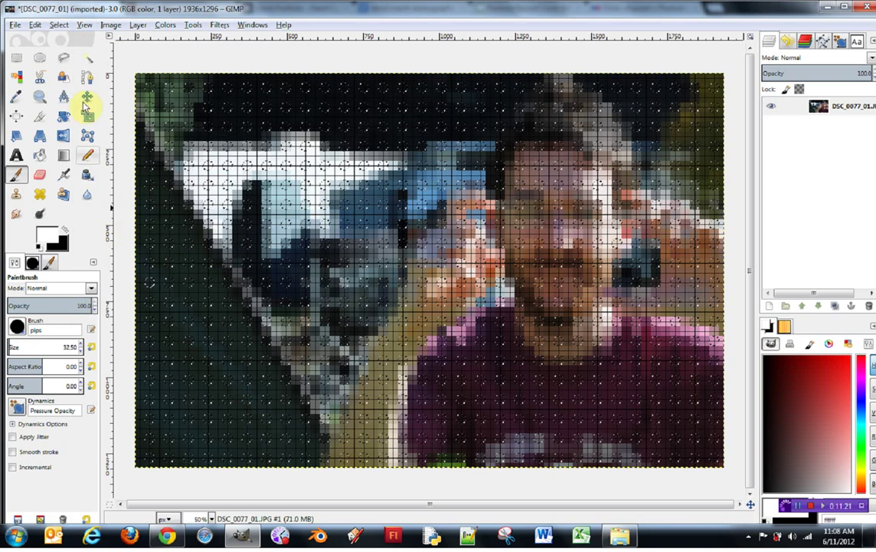
left_click(84, 24)
left_click(107, 189)
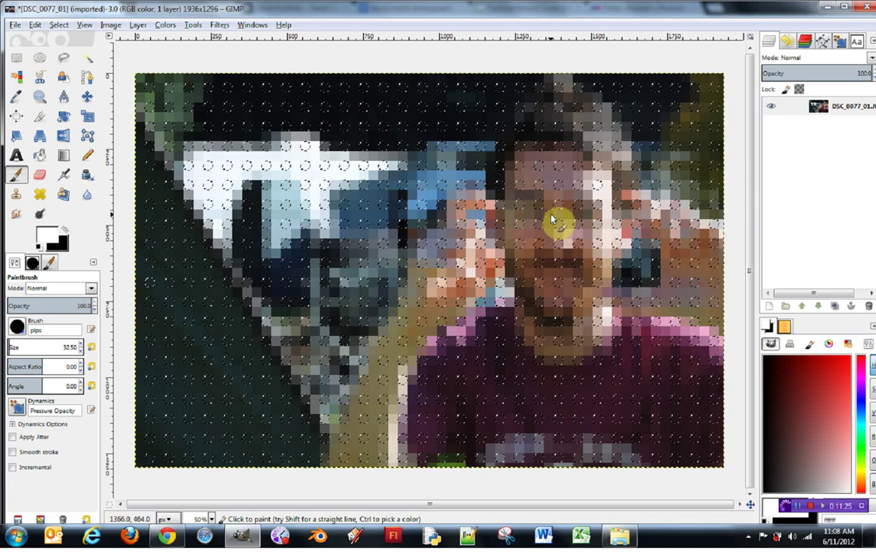
scroll(552, 220, "up", 3)
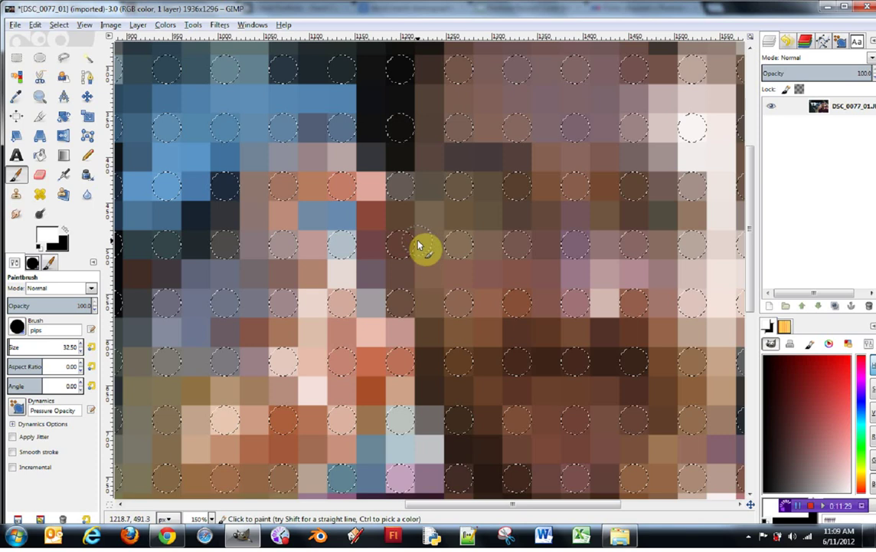
scroll(427, 230, "down", 3)
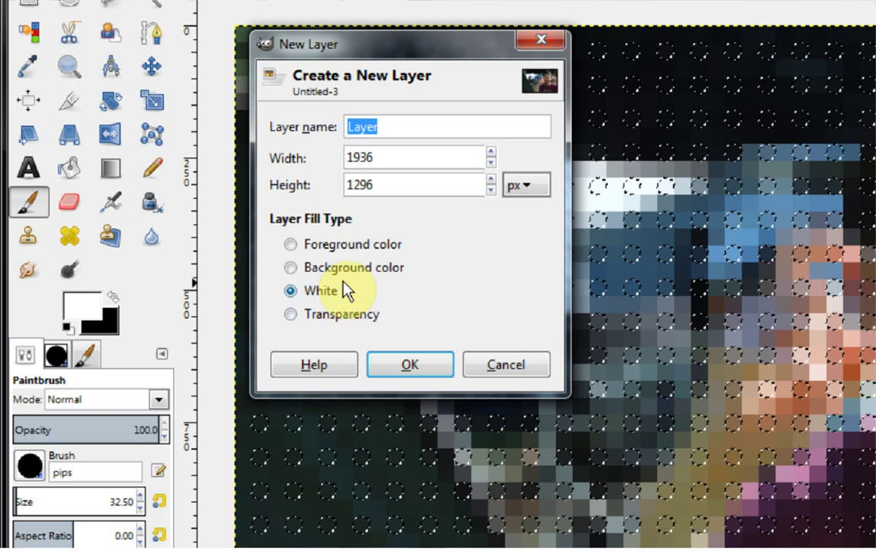
Step: Create a new layer filled with the black background colour
left_click(298, 268)
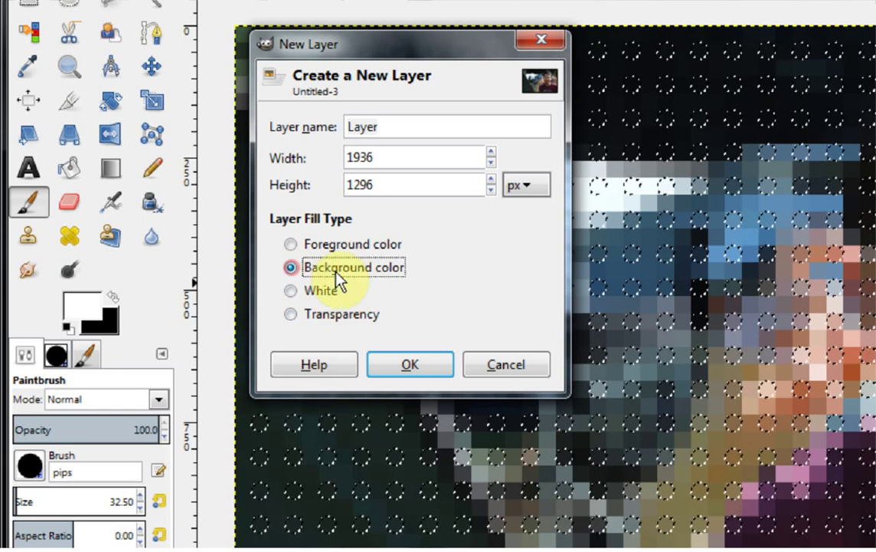
left_click(415, 371)
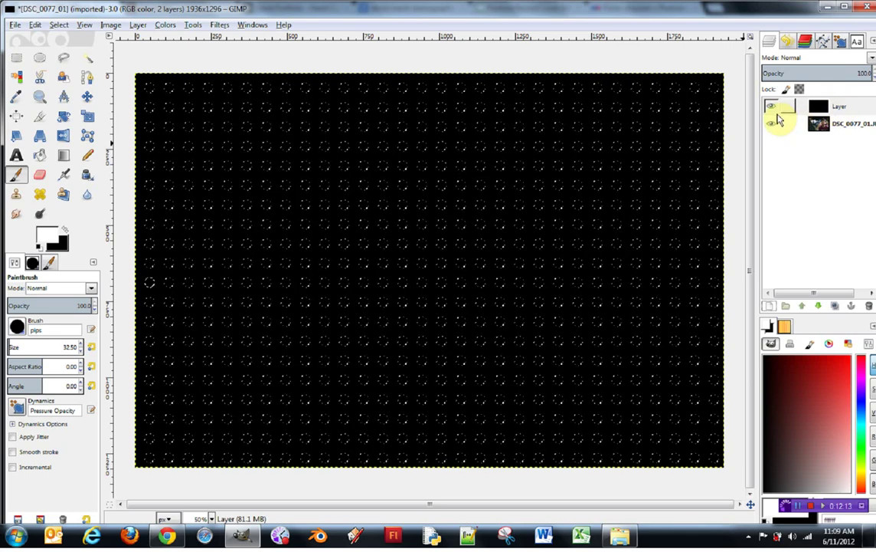
Step: On the black layer, fill the dot selection with the portrait's colours, then deselect everything
left_click(819, 126)
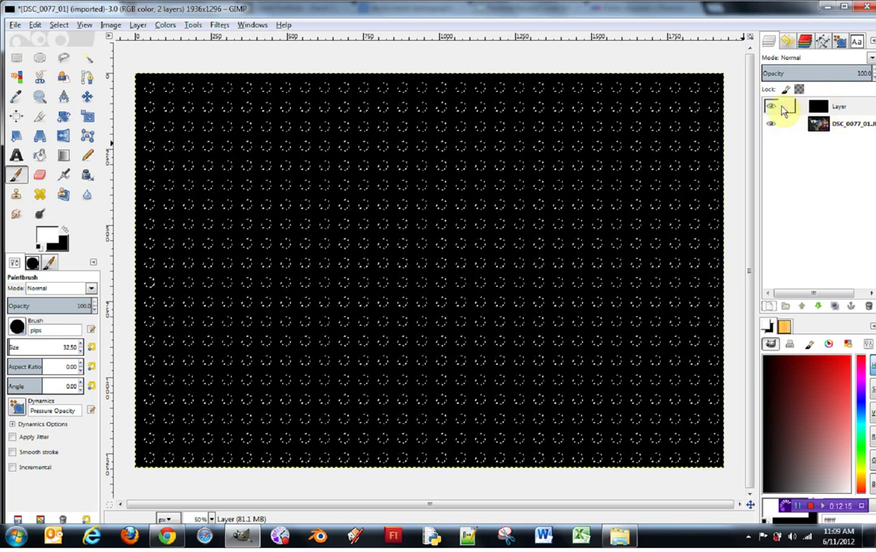
left_click(822, 108)
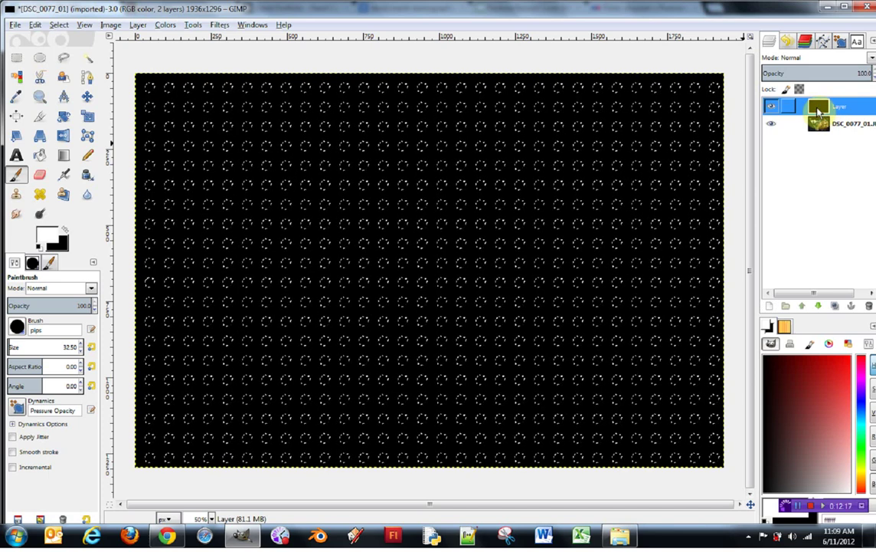
mouse_move(431, 108)
left_mouse_down()
mouse_move(470, 117)
mouse_move(511, 93)
mouse_move(276, 107)
mouse_move(252, 130)
mouse_move(154, 97)
mouse_move(176, 440)
mouse_move(214, 241)
mouse_move(382, 256)
mouse_move(398, 229)
mouse_move(411, 240)
mouse_move(469, 238)
mouse_move(472, 268)
mouse_move(563, 265)
mouse_move(615, 167)
mouse_move(326, 193)
mouse_move(323, 268)
mouse_move(437, 309)
mouse_move(525, 309)
left_mouse_up()
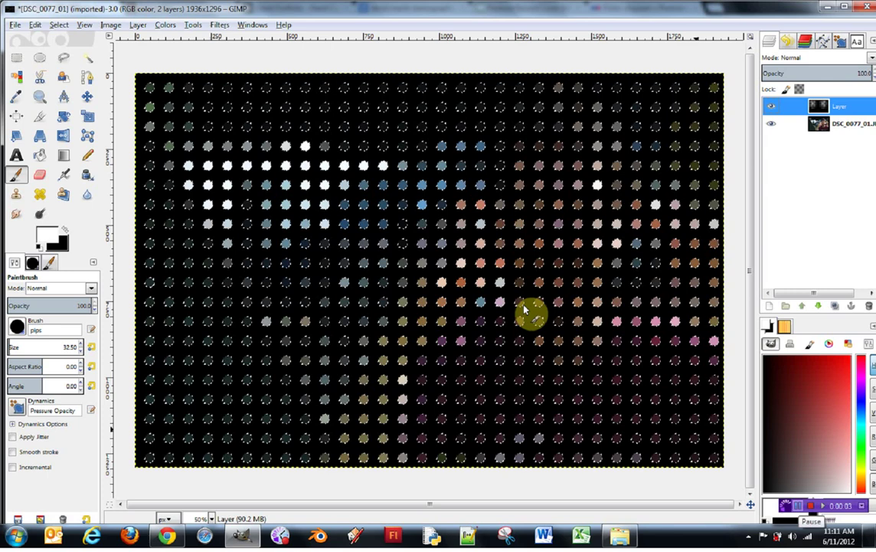
left_click_drag(525, 309, 525, 309)
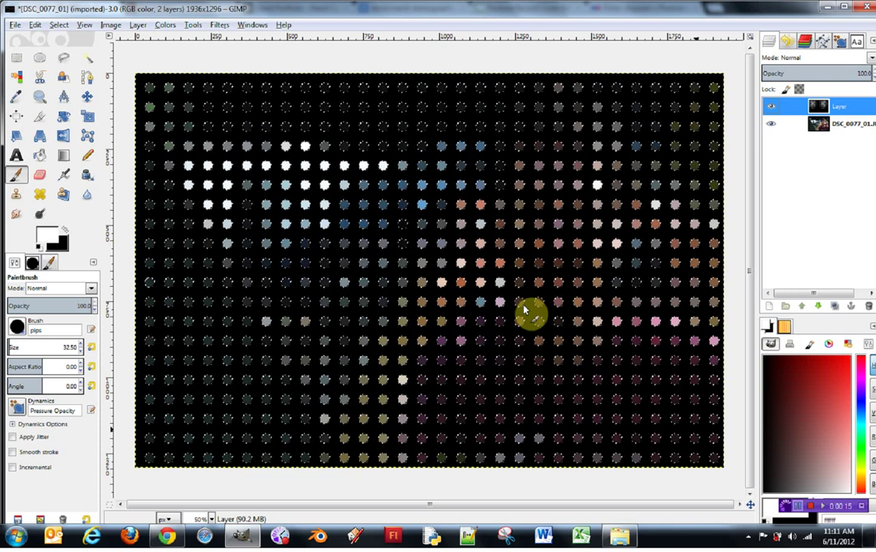
key("ctrl+shift+a")
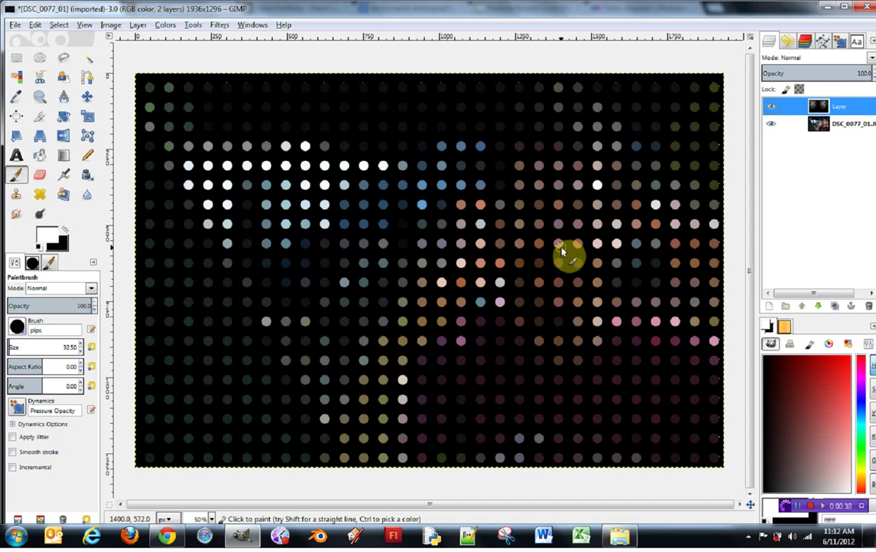
key("ctrl+m")
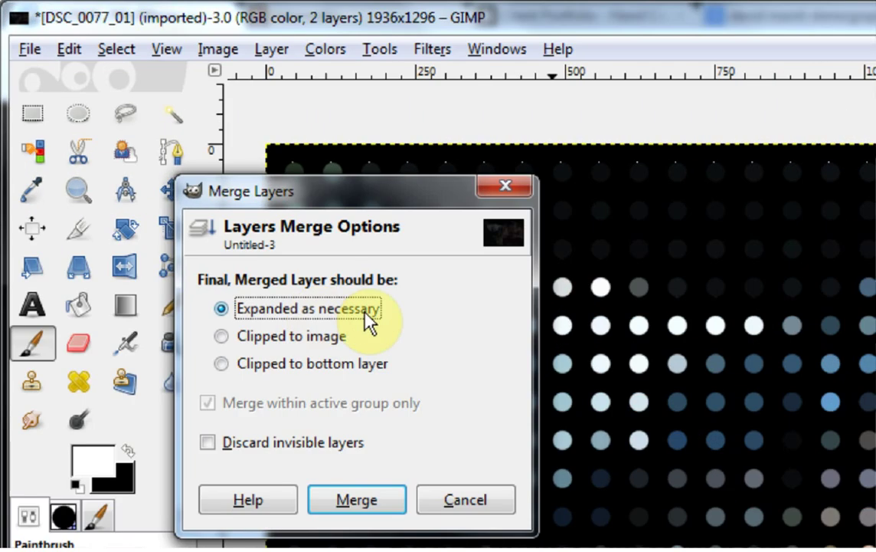
Step: Merge the visible layers as Expanded as necessary, then open and close the Export dialog
left_click(234, 313)
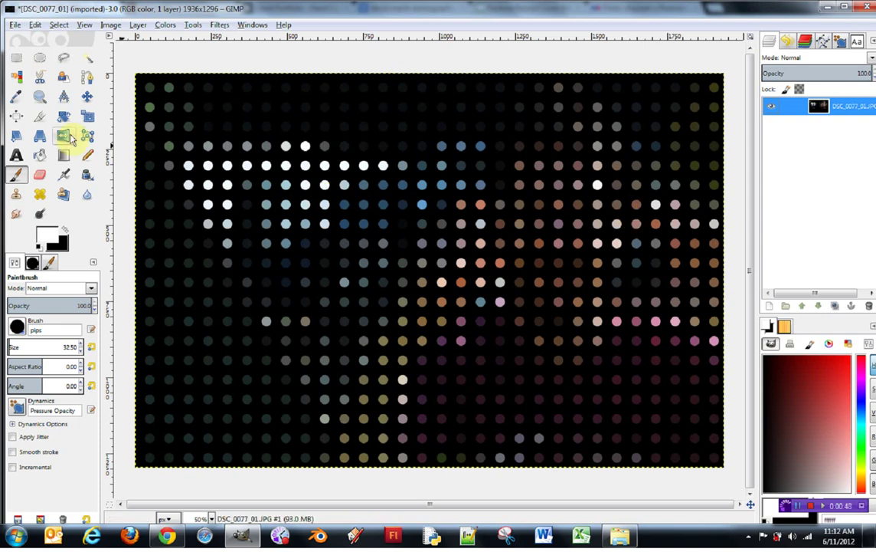
left_click(14, 26)
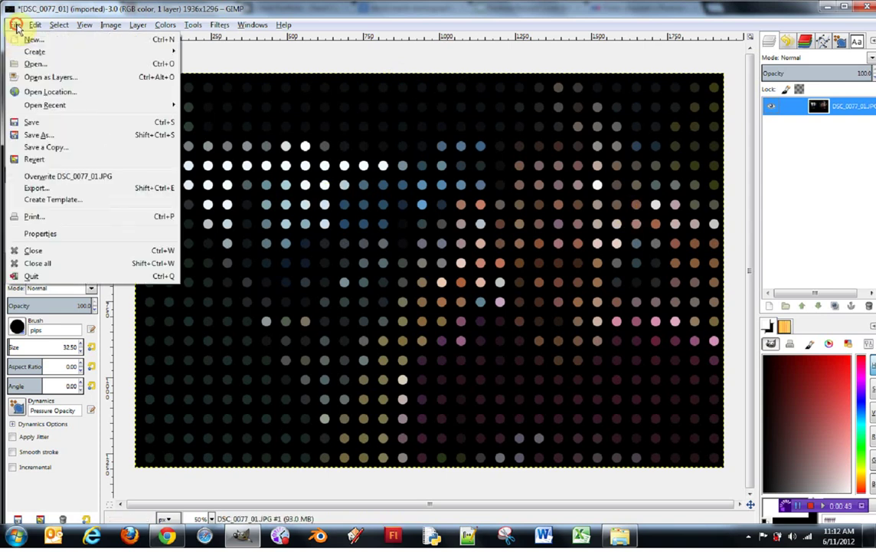
left_click(47, 190)
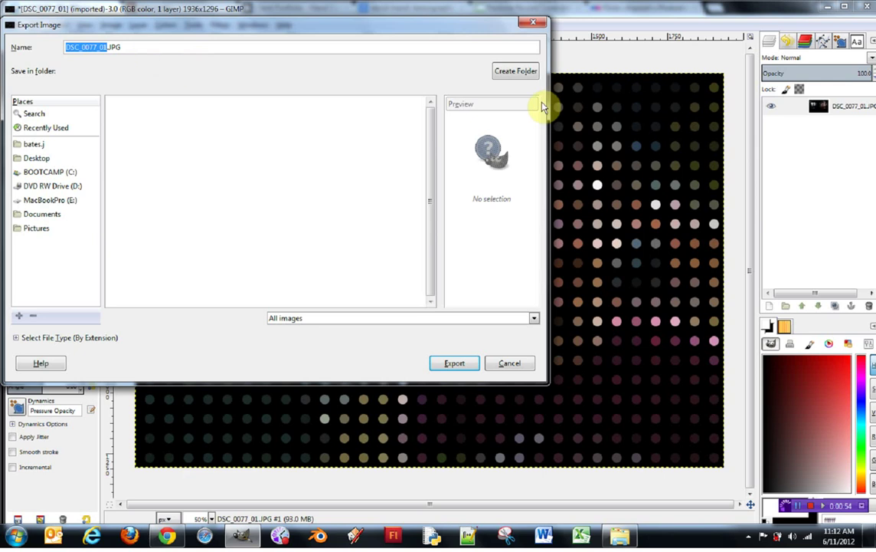
left_click(528, 26)
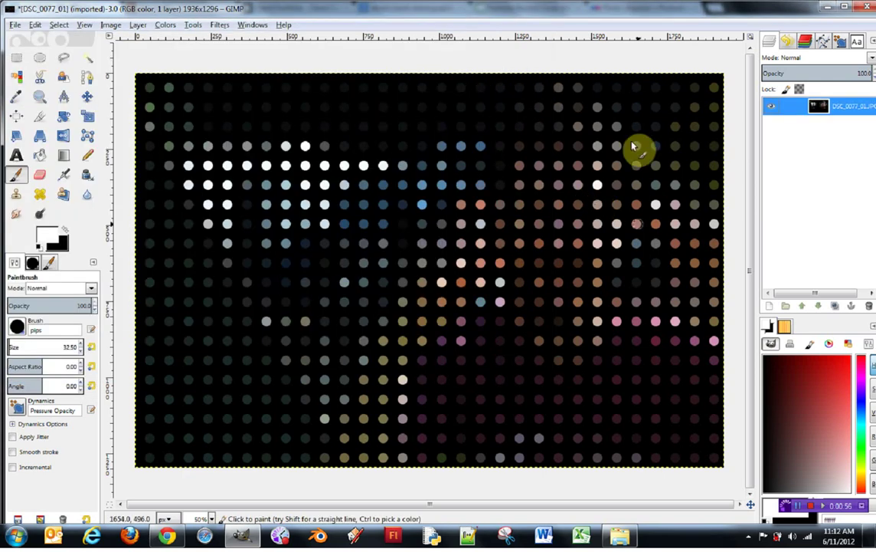